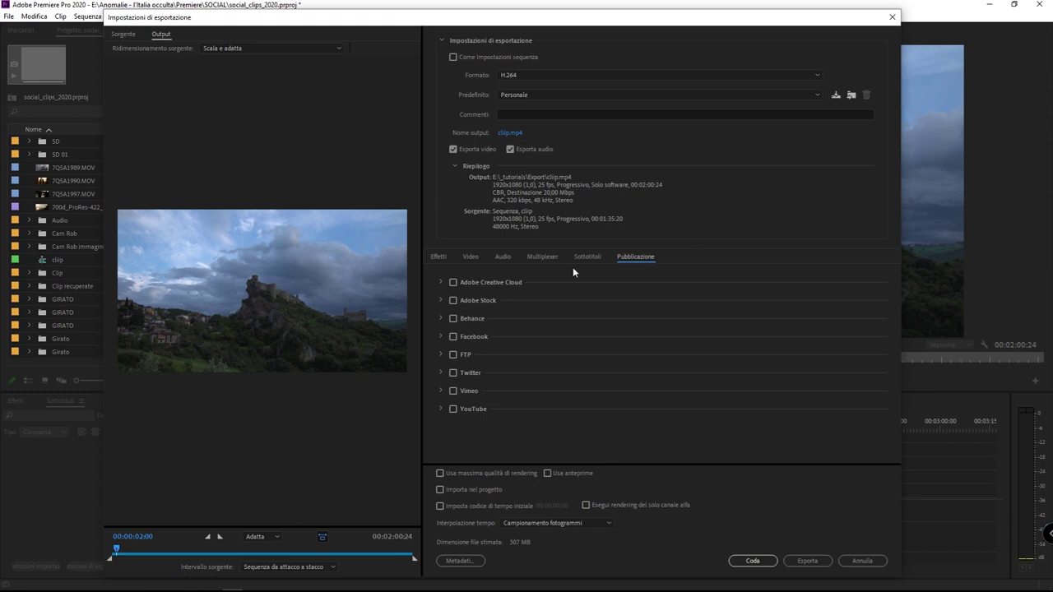
- Glance at the subtitle export settings, then return to the Pubblicazione destinations list
click(595, 256)
click(636, 255)
- Expand the Facebook section and tick its checkbox to enable uploading clip.mp4 to Facebook
click(441, 335)
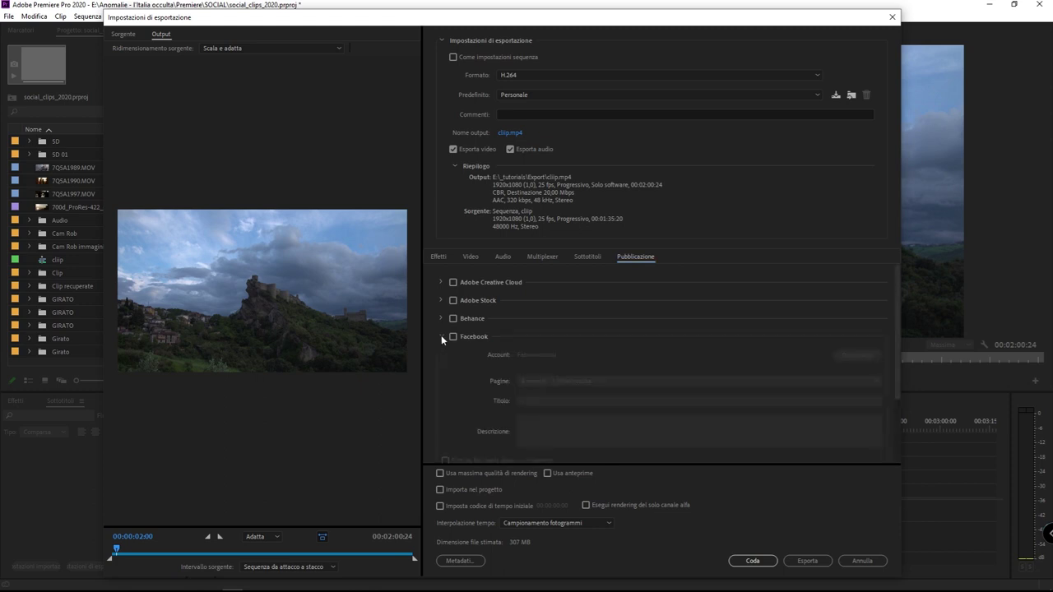
scroll(445, 356, down, 2)
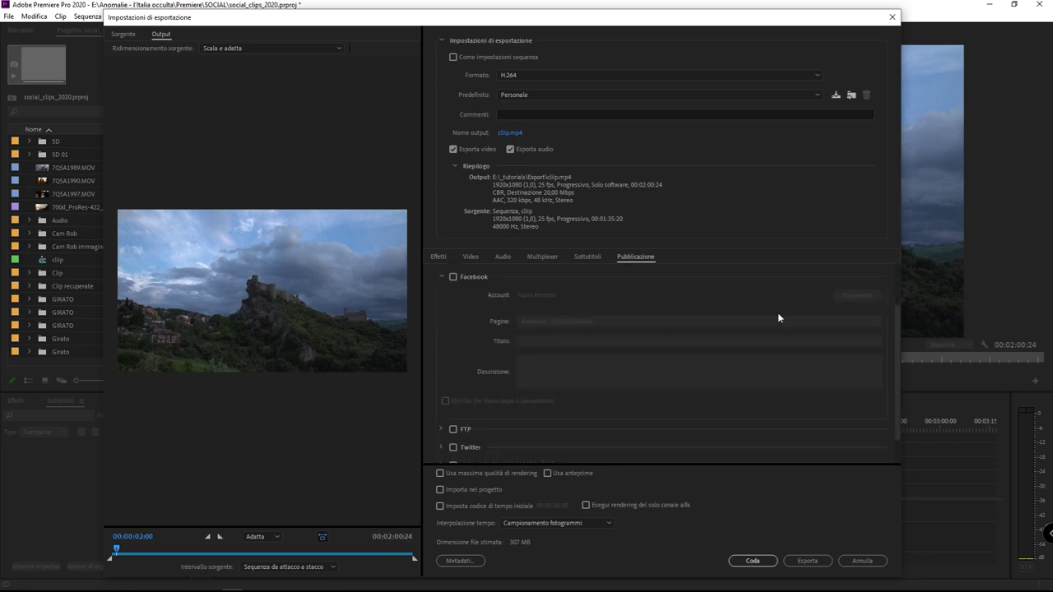
click(453, 277)
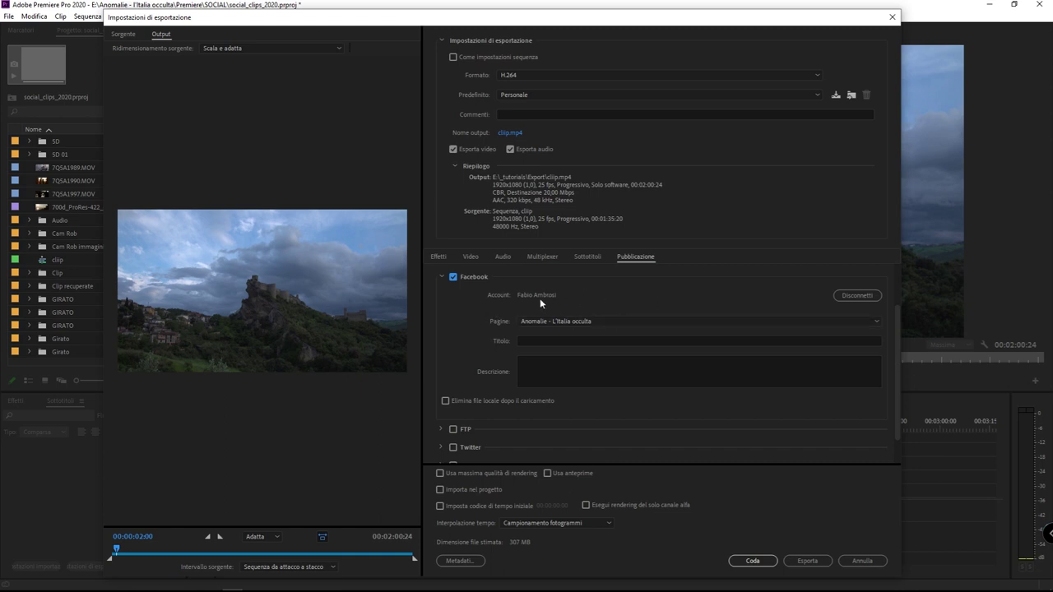
- Set the Facebook Pagine destination to the account's personal page instead of Anomalie
click(640, 320)
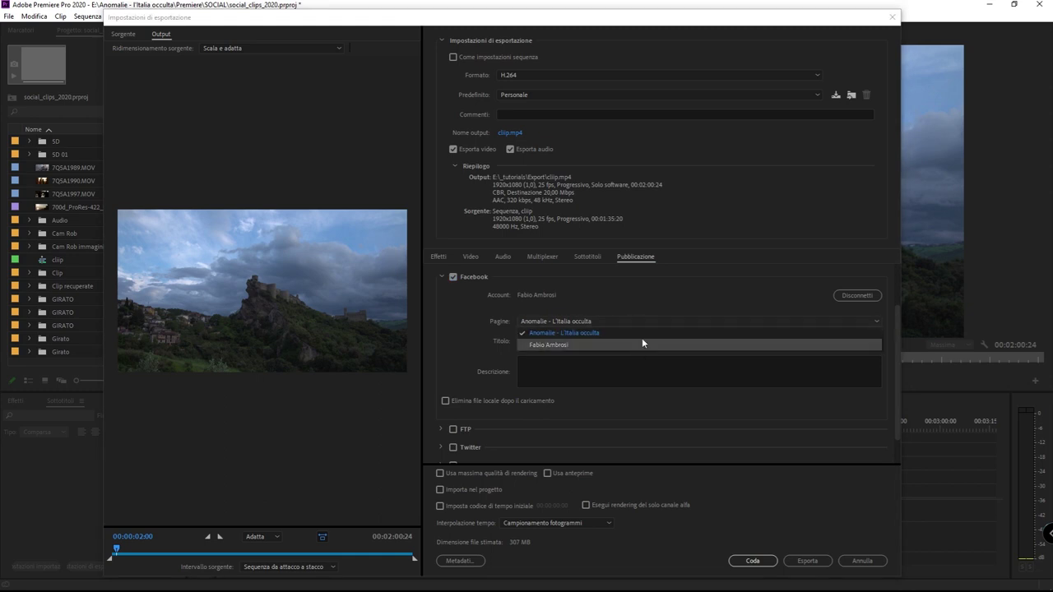
click(644, 344)
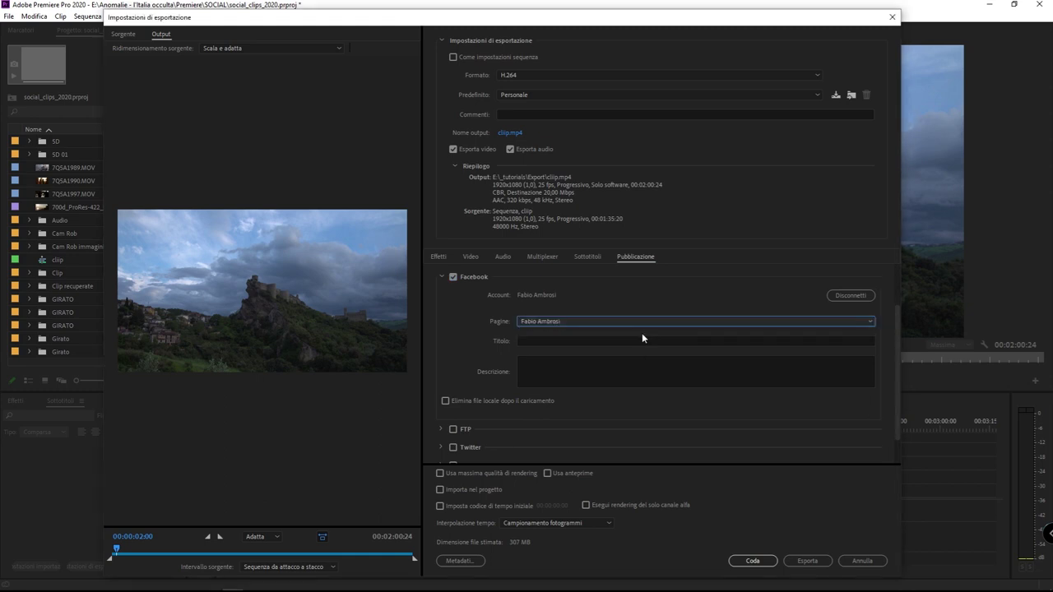
click(587, 322)
click(593, 342)
- Leave Titolo and Descrizione empty and enable 'Elimina file locale dopo il caricamento'
click(575, 341)
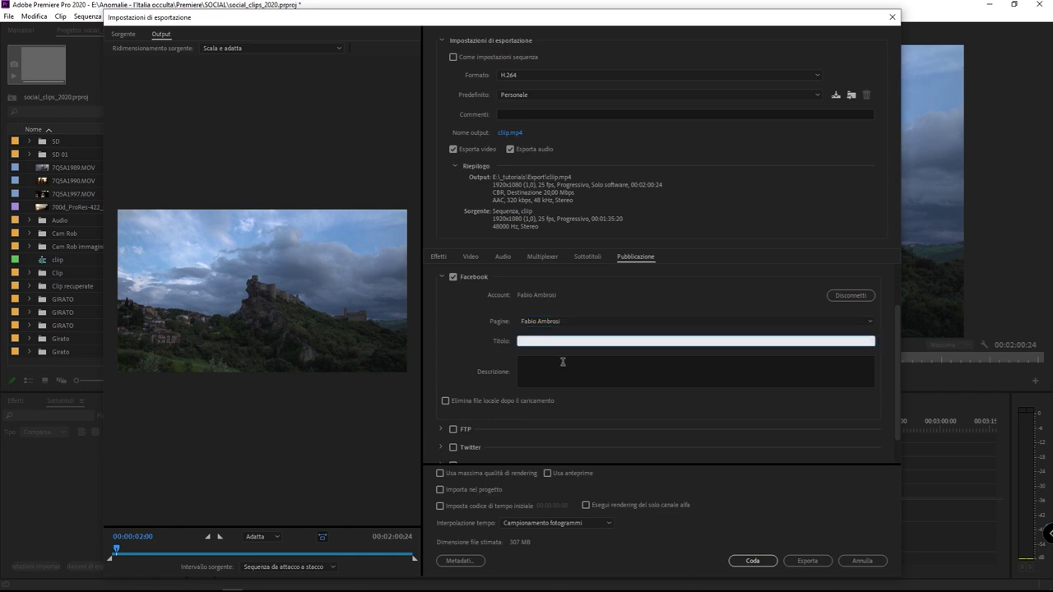
click(569, 364)
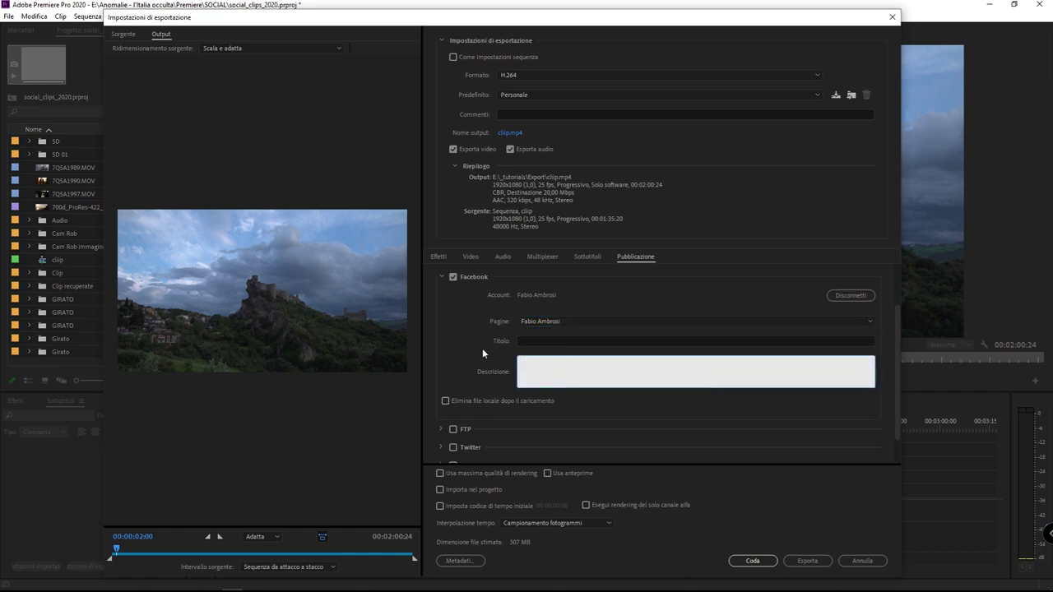
click(457, 328)
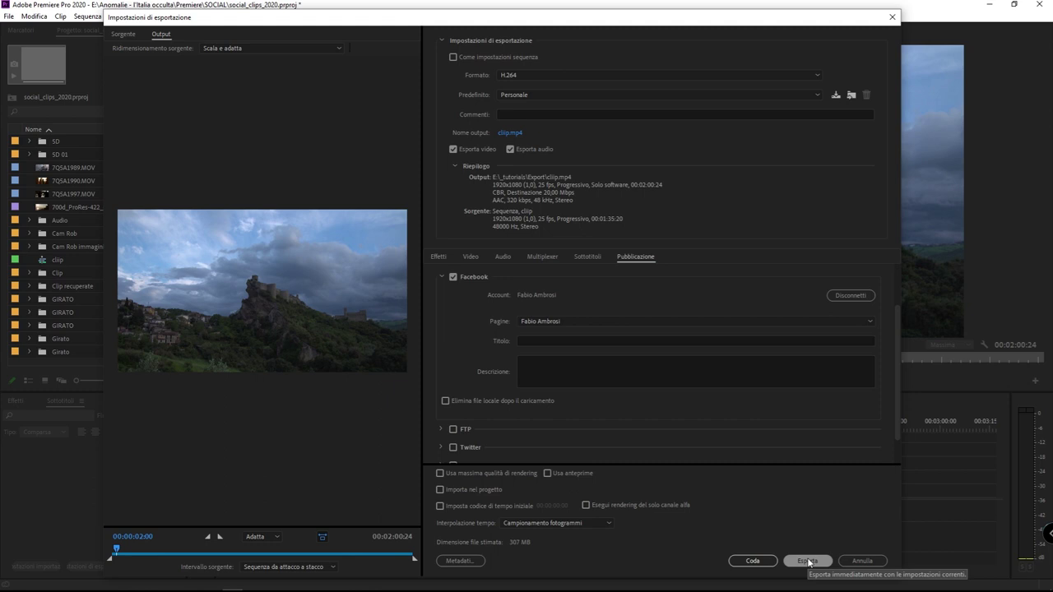
click(469, 403)
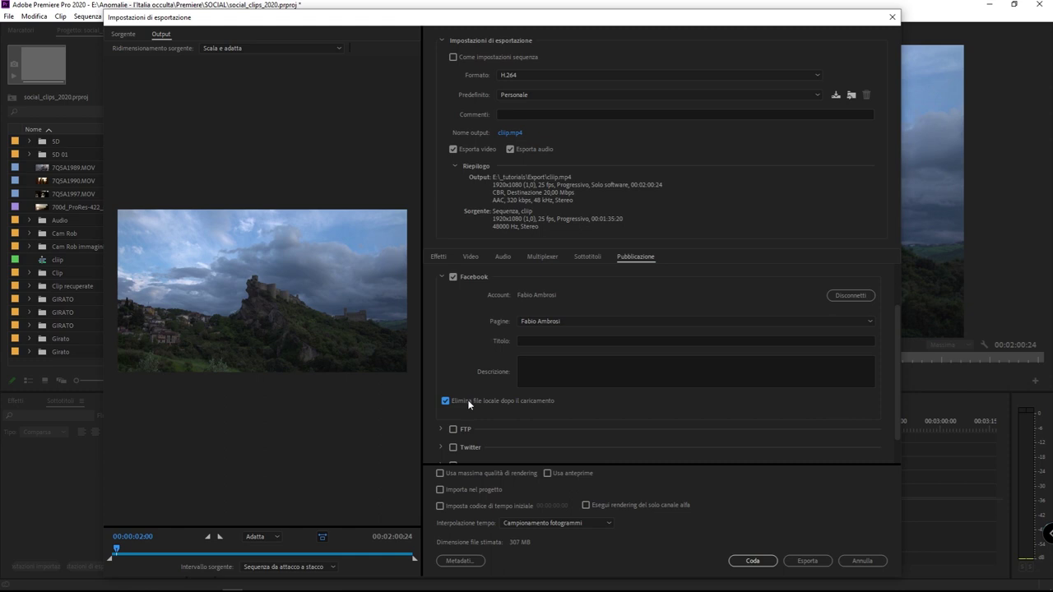
- Collapse the Facebook options, then expand YouTube and tick it to enable YouTube upload
click(443, 277)
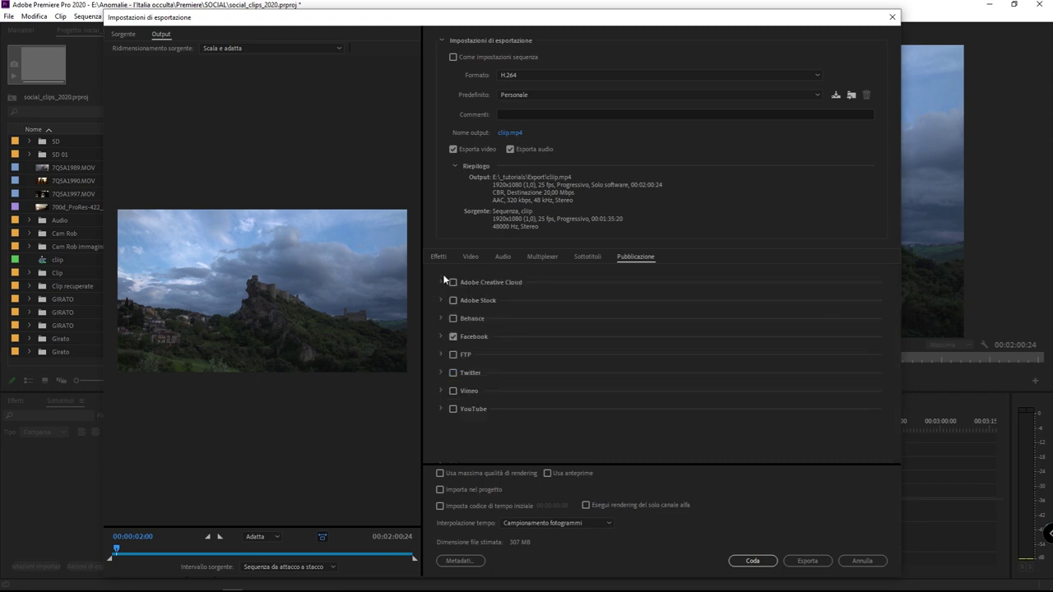
click(442, 408)
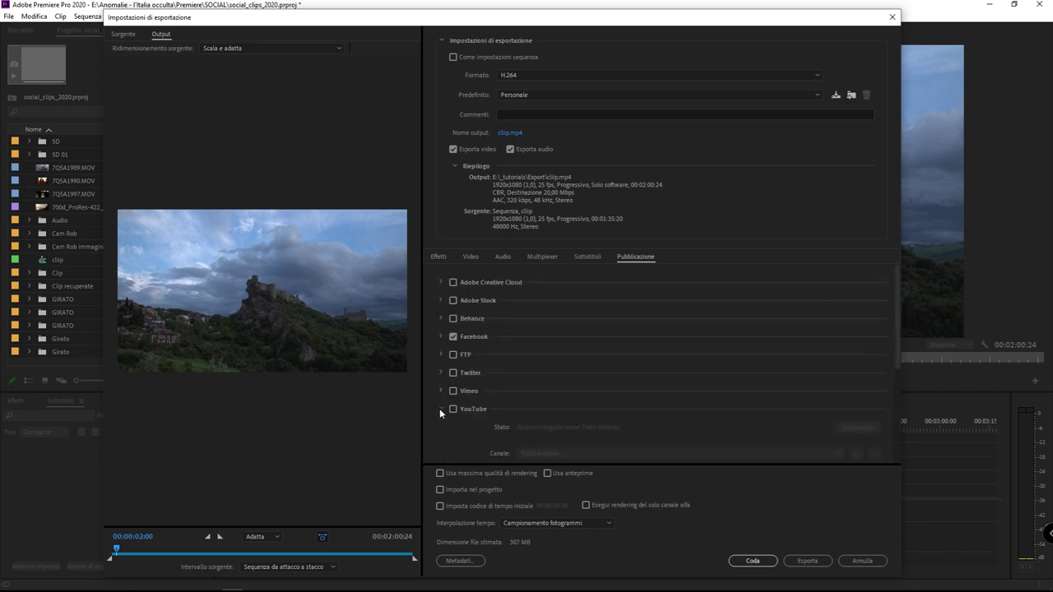
scroll(441, 409, down, 3)
click(453, 289)
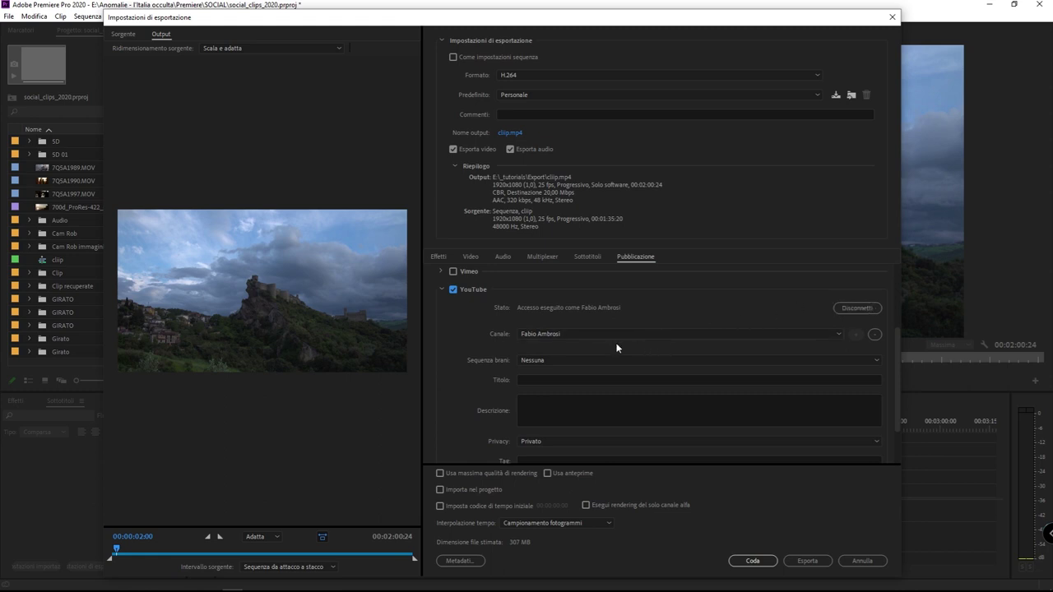
- Keep the current YouTube channel and leave the video out of any playlist
click(595, 334)
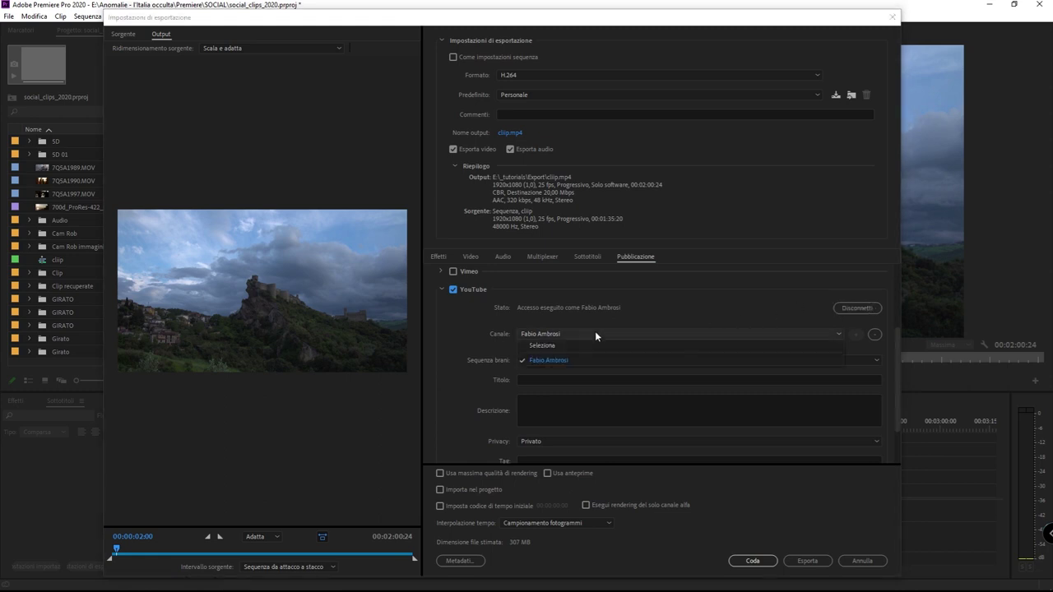
click(596, 334)
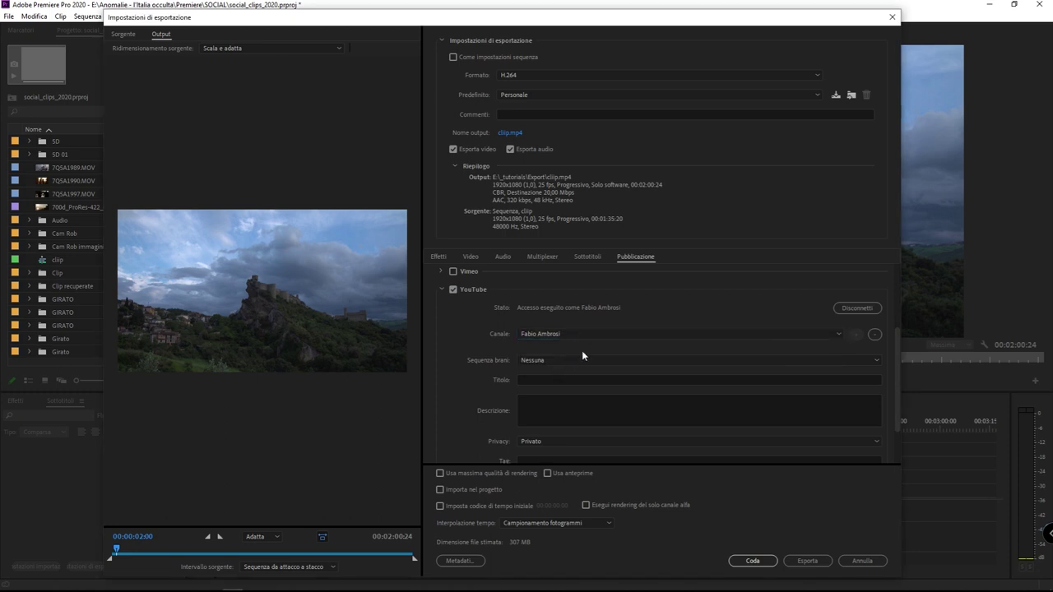
click(586, 359)
click(589, 355)
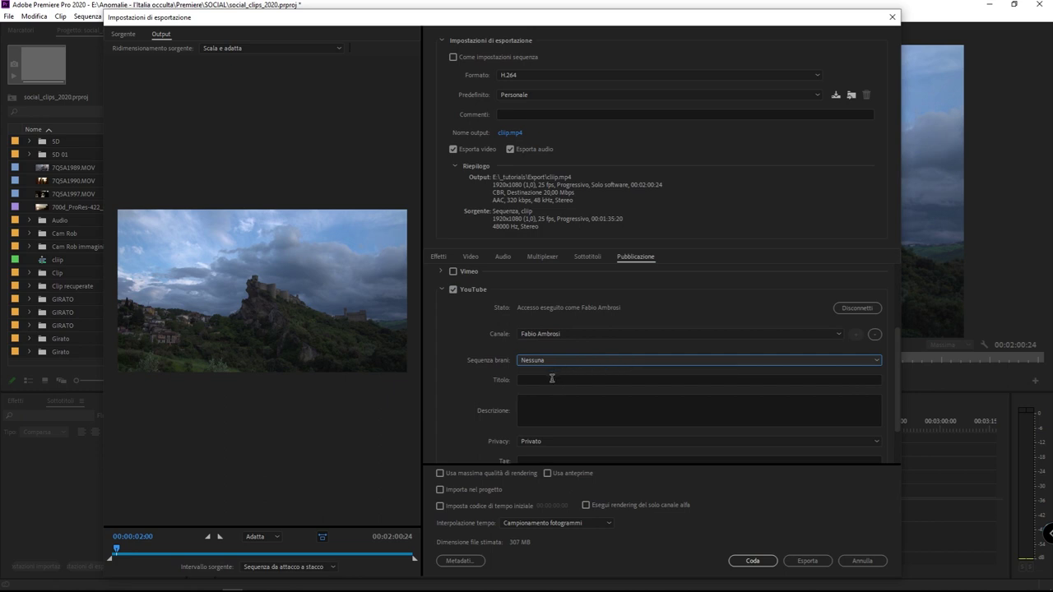
- Keep YouTube privacy on Privato and leave the Tag field empty
scroll(482, 415, down, 2)
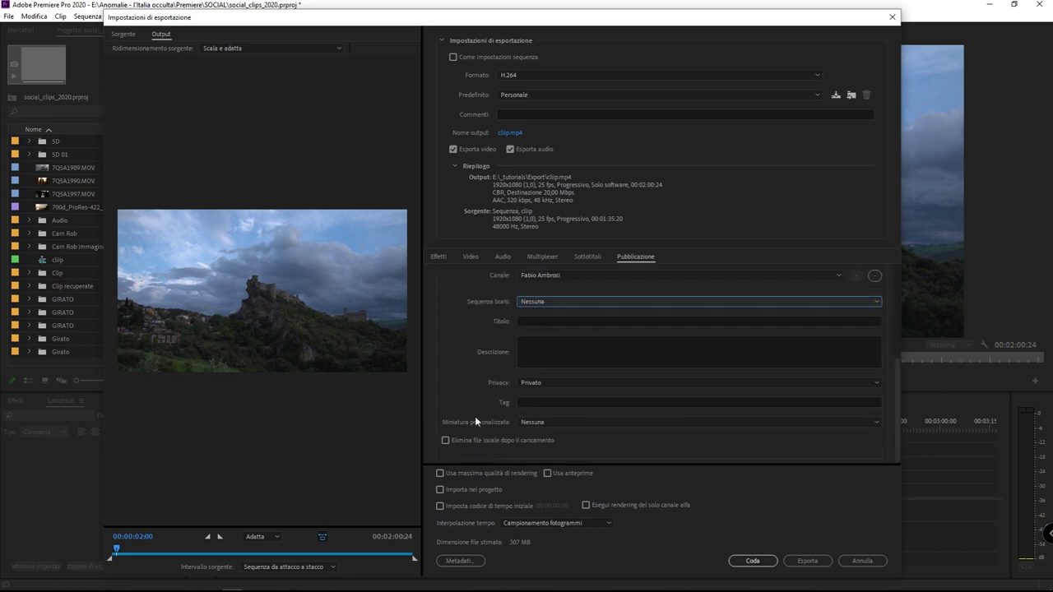
click(554, 382)
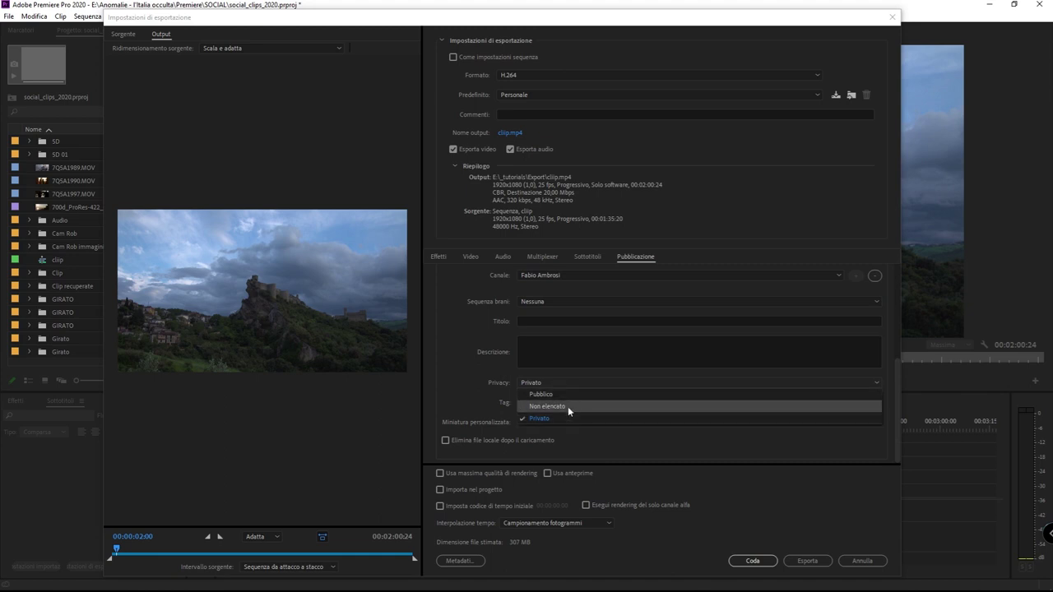
click(474, 371)
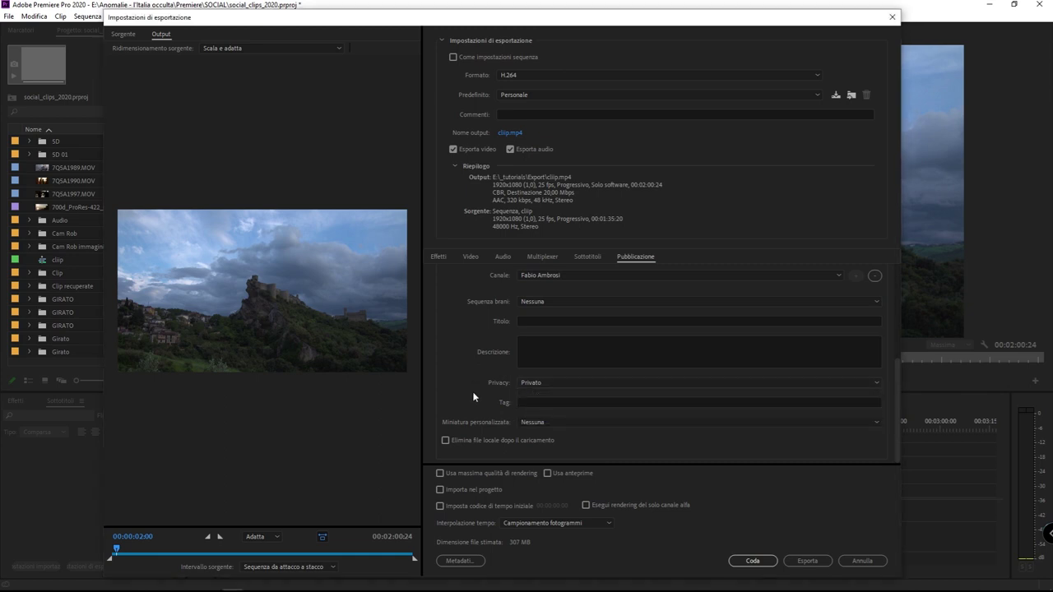
click(556, 404)
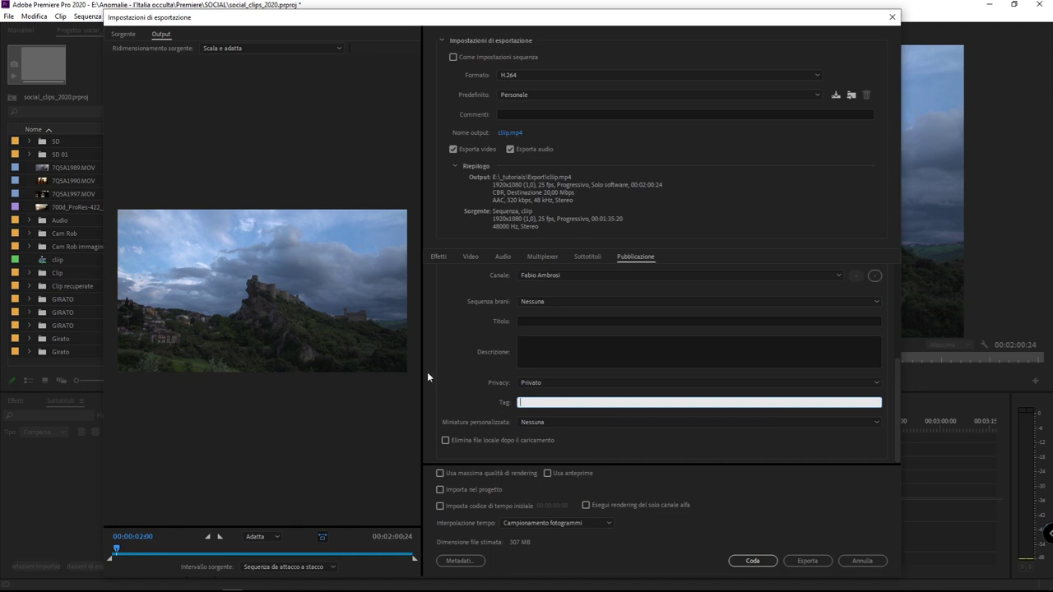
click(461, 357)
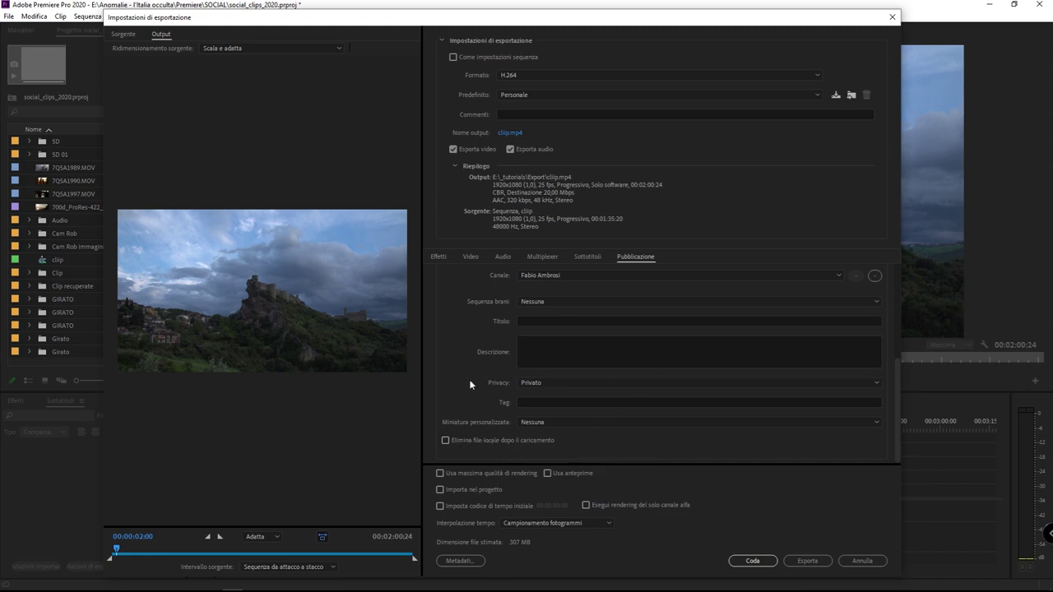
- Collapse the YouTube and Facebook publishing sections
scroll(446, 346, up, 3)
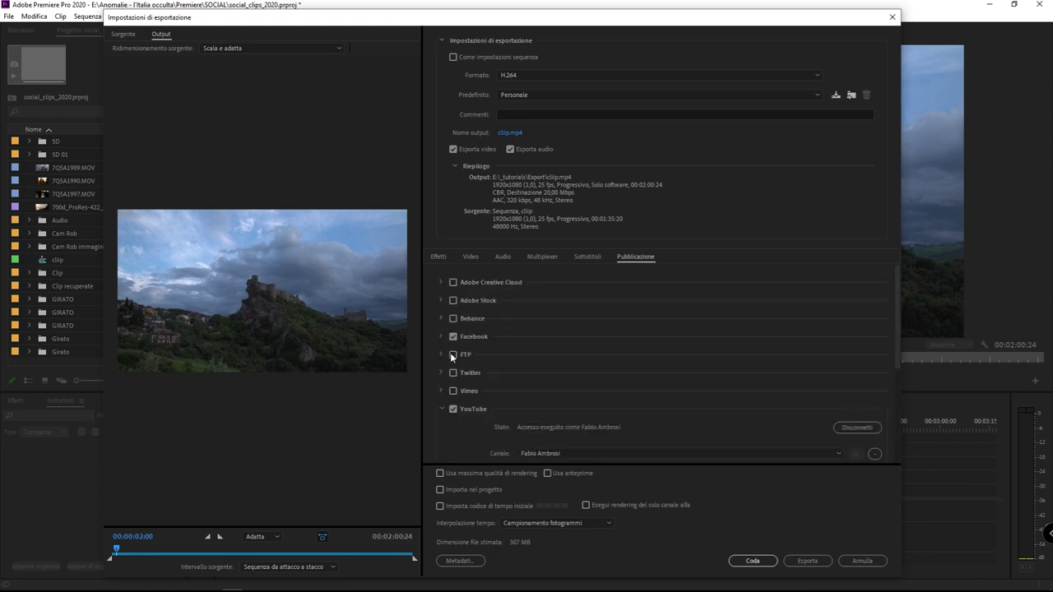
click(441, 409)
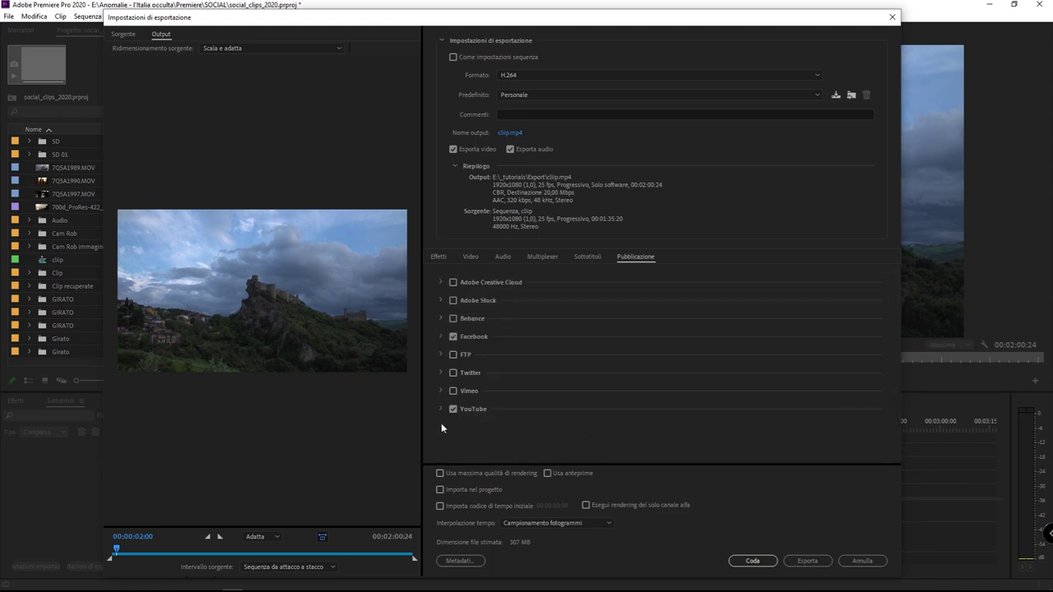
click(444, 335)
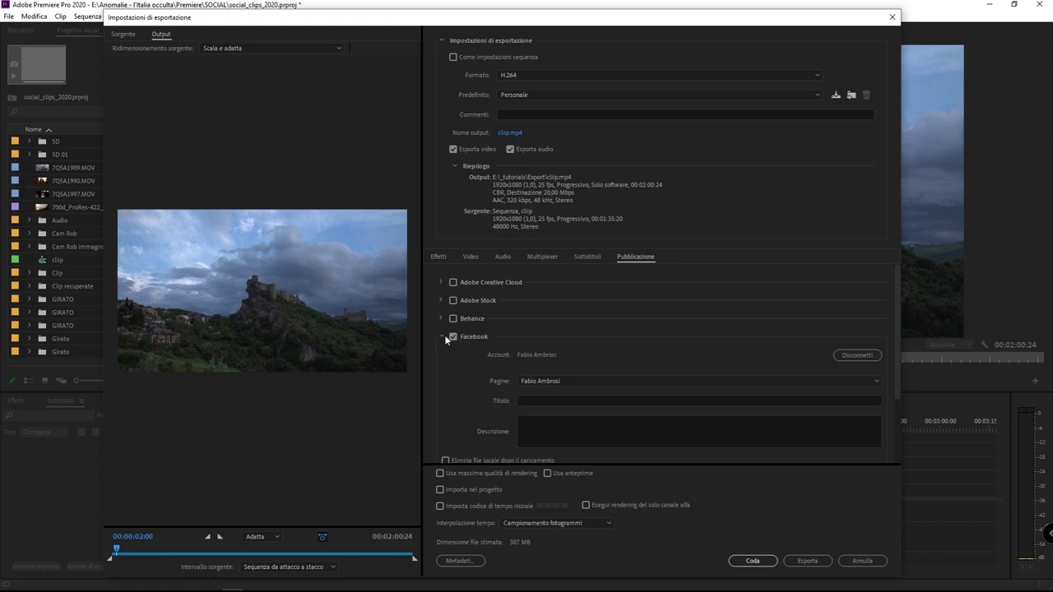
click(444, 336)
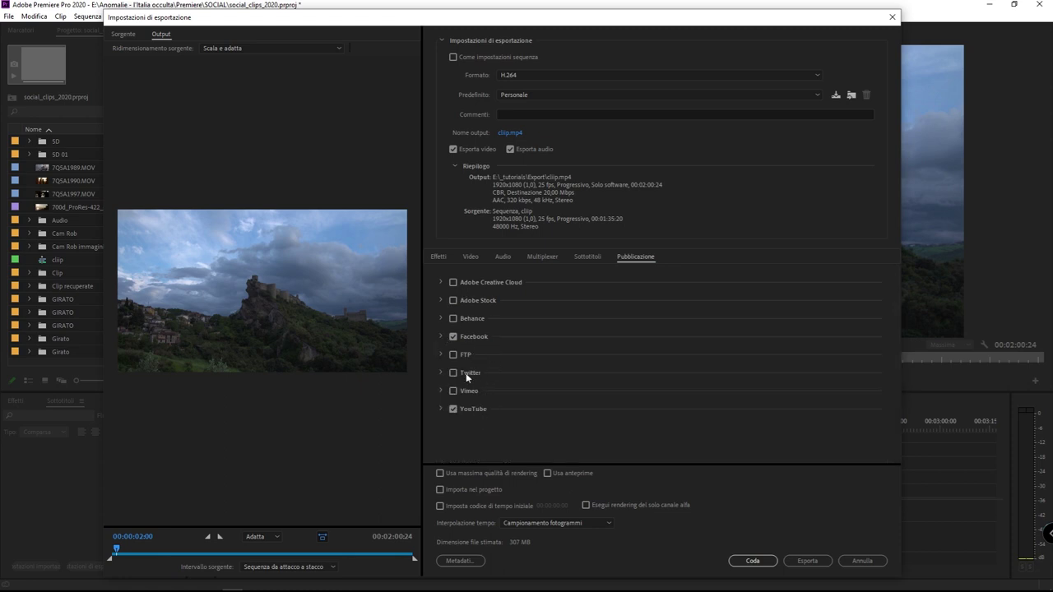
- Enable FTP publishing and review its Nome utente, Password, Server and Porta fields
click(452, 410)
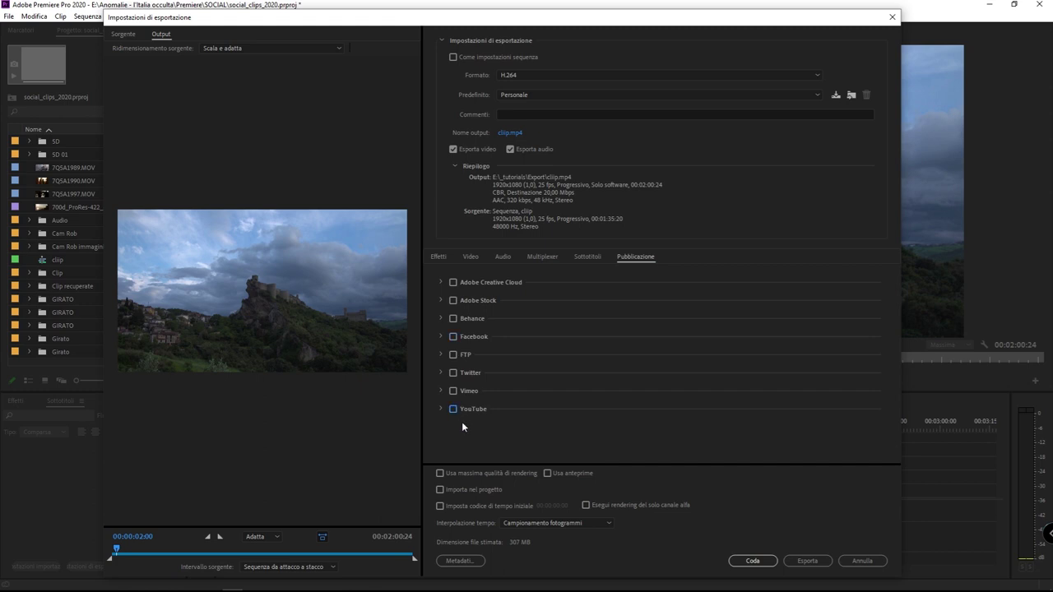
click(441, 358)
scroll(455, 376, down, 1)
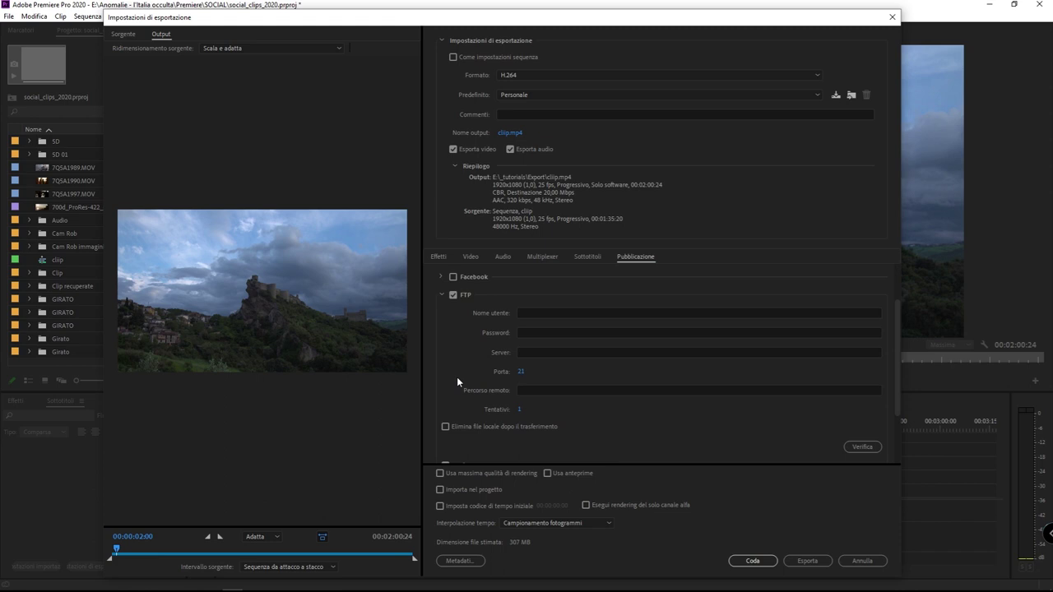
scroll(459, 366, down, 2)
scroll(453, 366, up, 2)
scroll(462, 348, up, 2)
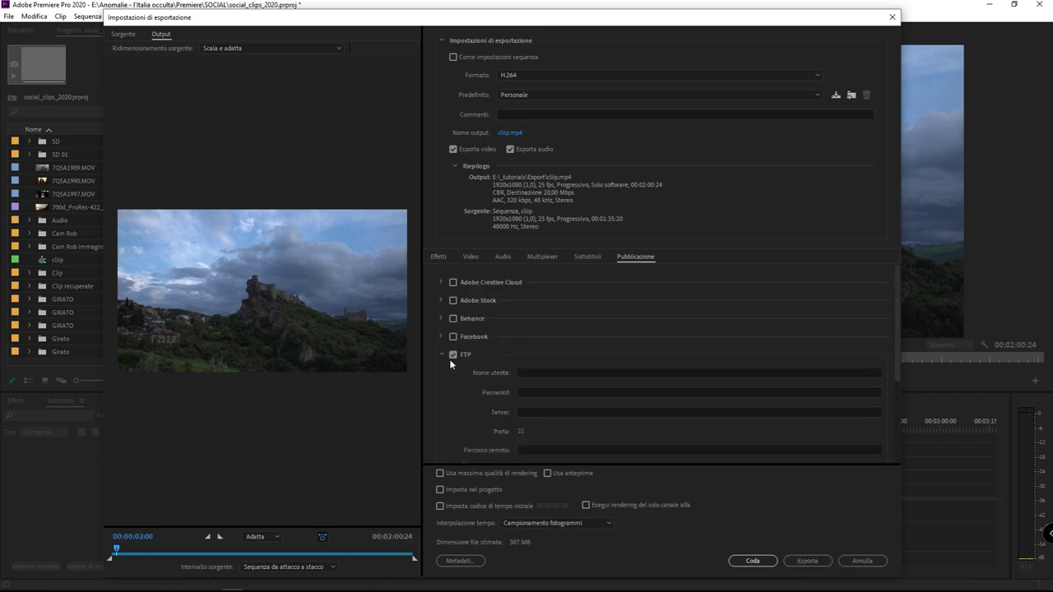
- Re-enable Facebook publishing alongside FTP
click(453, 337)
scroll(460, 367, down, 2)
scroll(461, 367, down, 3)
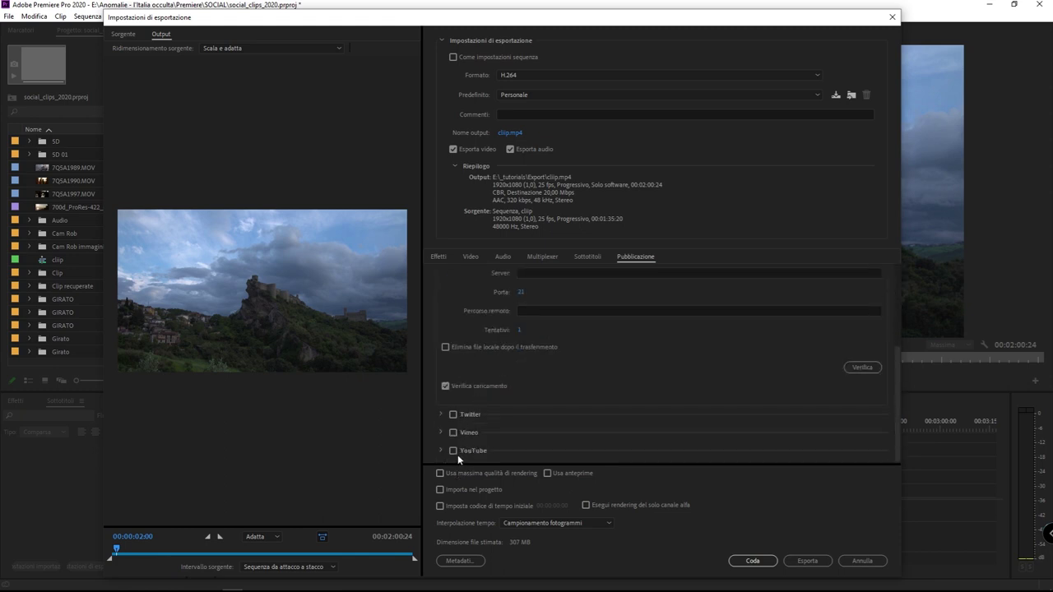
scroll(582, 380, up, 5)
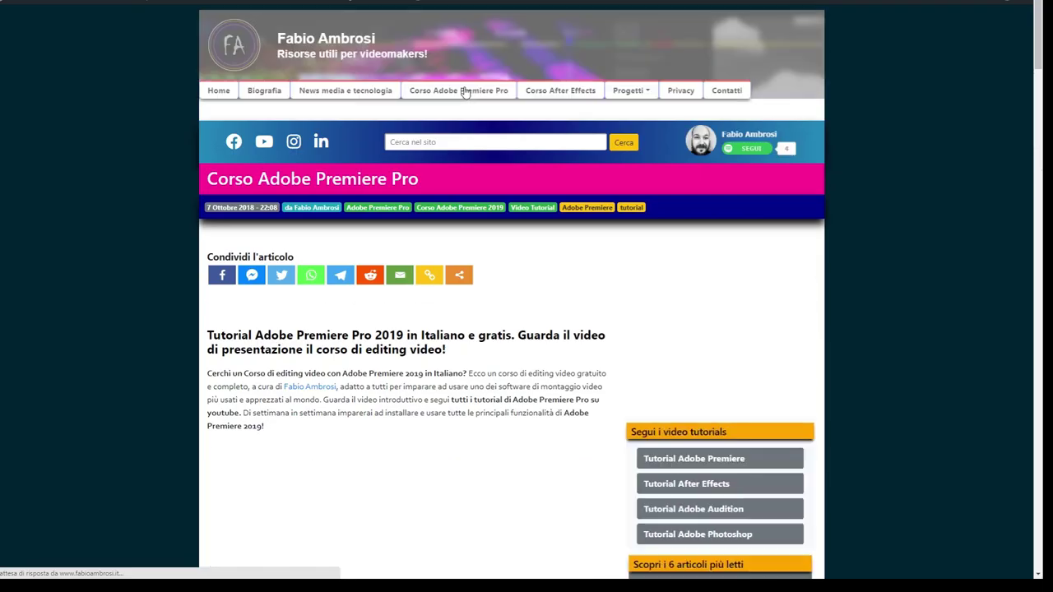
scroll(152, 138, down, 3)
scroll(152, 143, down, 5)
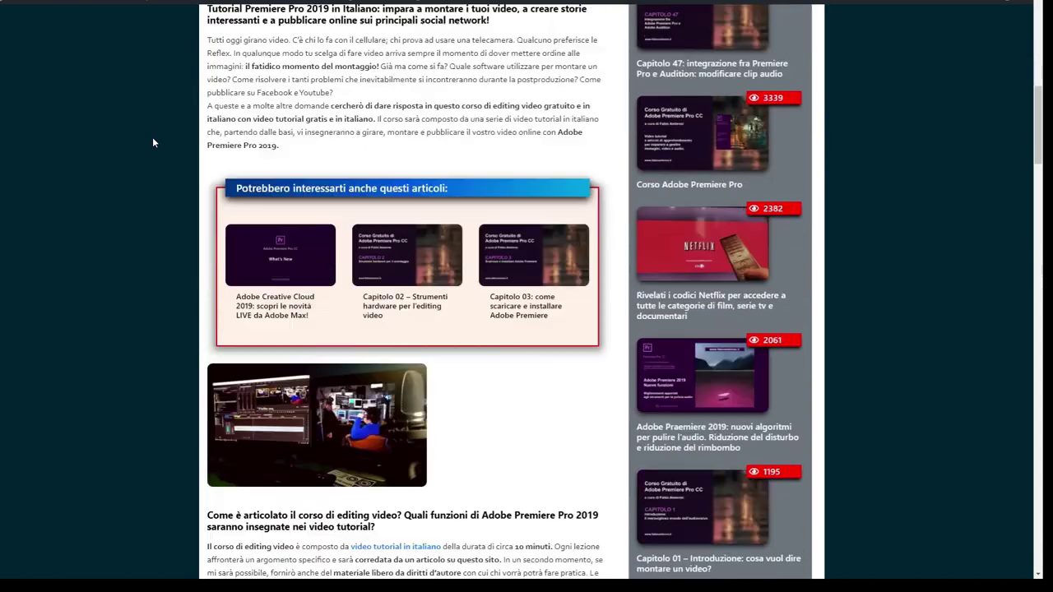
scroll(152, 142, down, 5)
scroll(152, 142, down, 5)
scroll(153, 142, down, 5)
scroll(153, 142, down, 3)
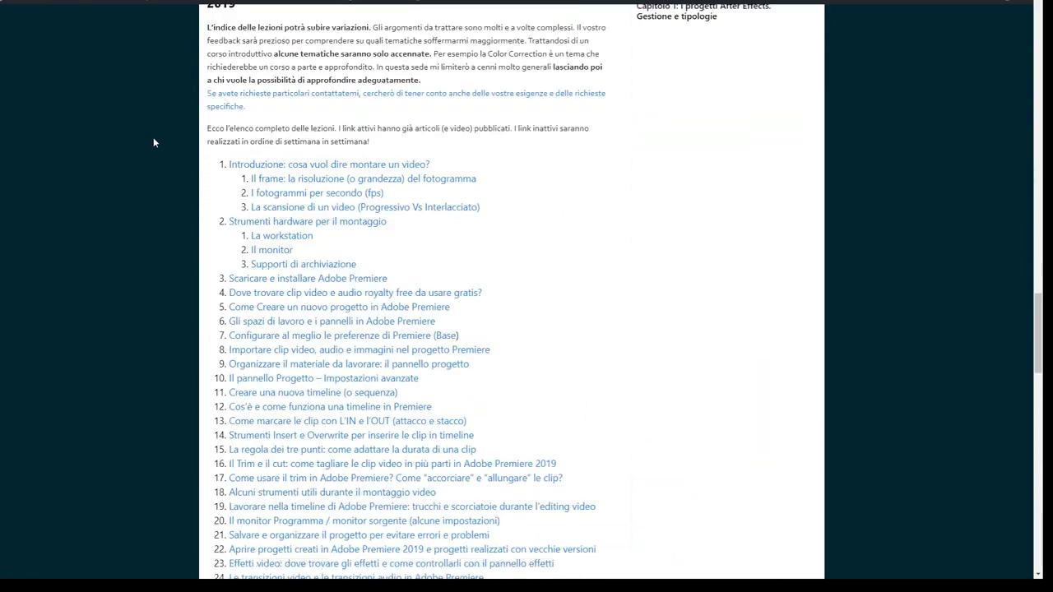
drag(220, 76, 296, 245)
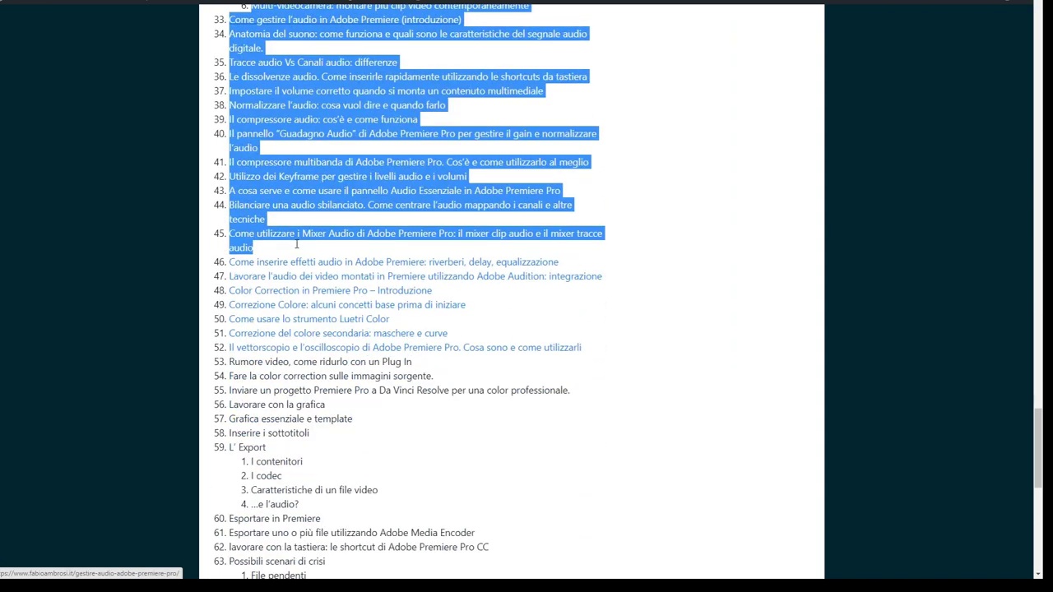
drag(296, 245, 627, 367)
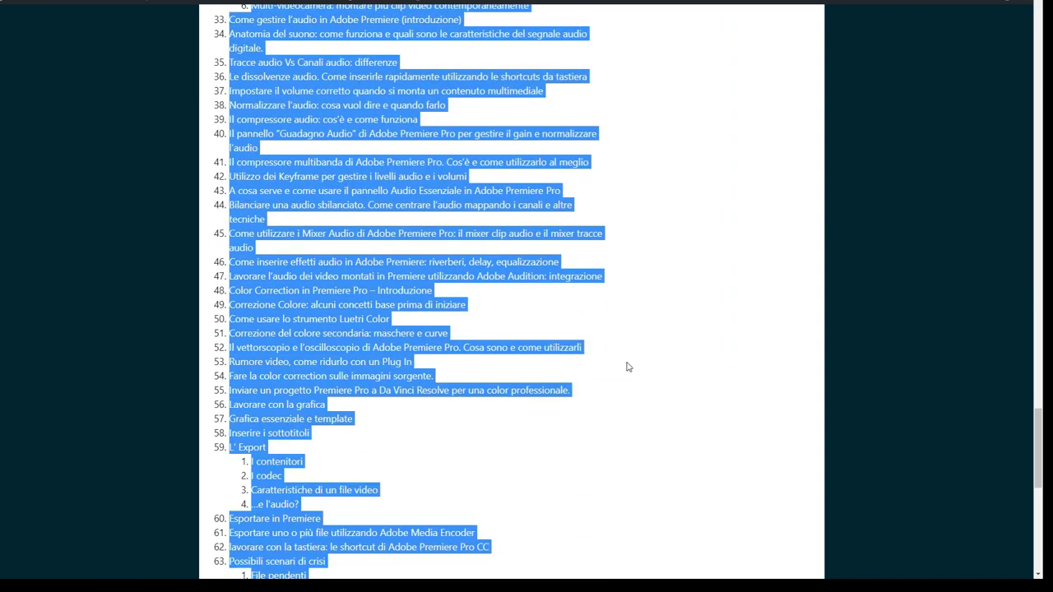
click(627, 367)
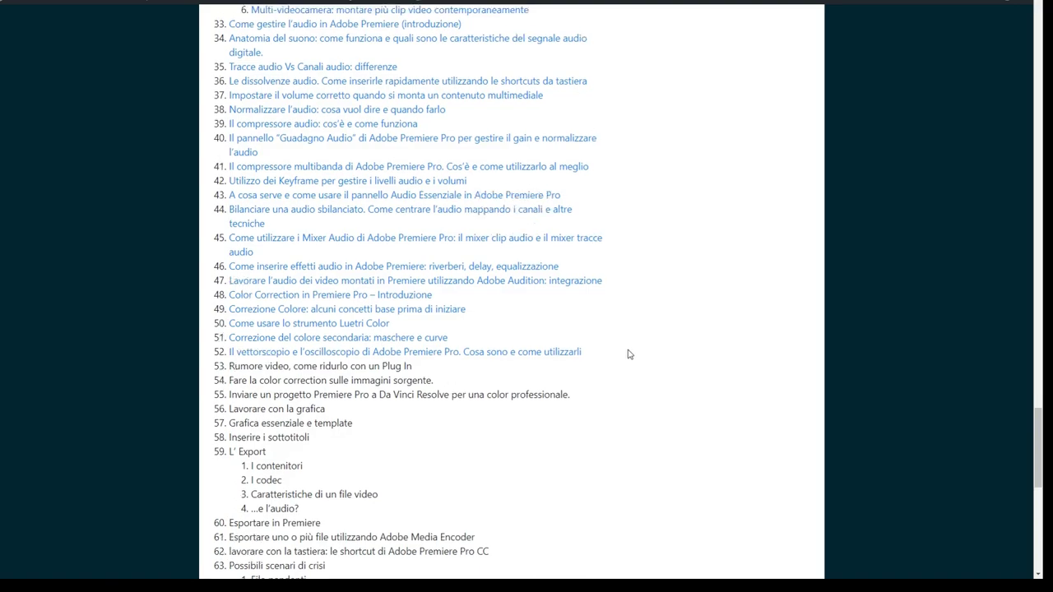
scroll(631, 353, up, 10)
scroll(625, 291, up, 10)
scroll(617, 280, up, 10)
scroll(607, 266, up, 3)
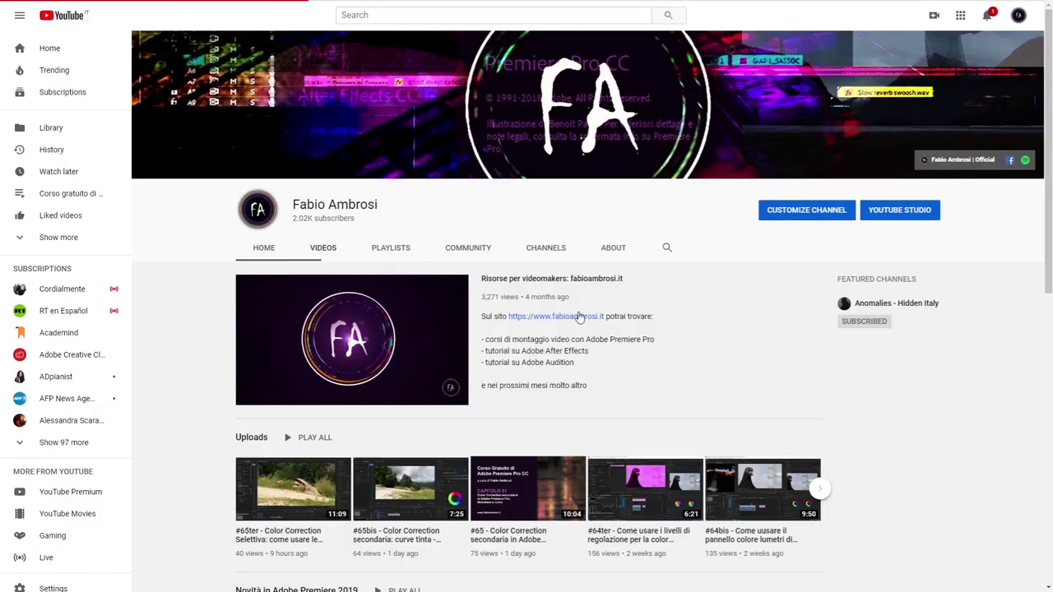
- Scroll through the channel's uploads grid on the YouTube Videos tab
scroll(576, 300, down, 3)
scroll(576, 300, down, 1)
scroll(575, 300, up, 1)
scroll(571, 296, up, 3)
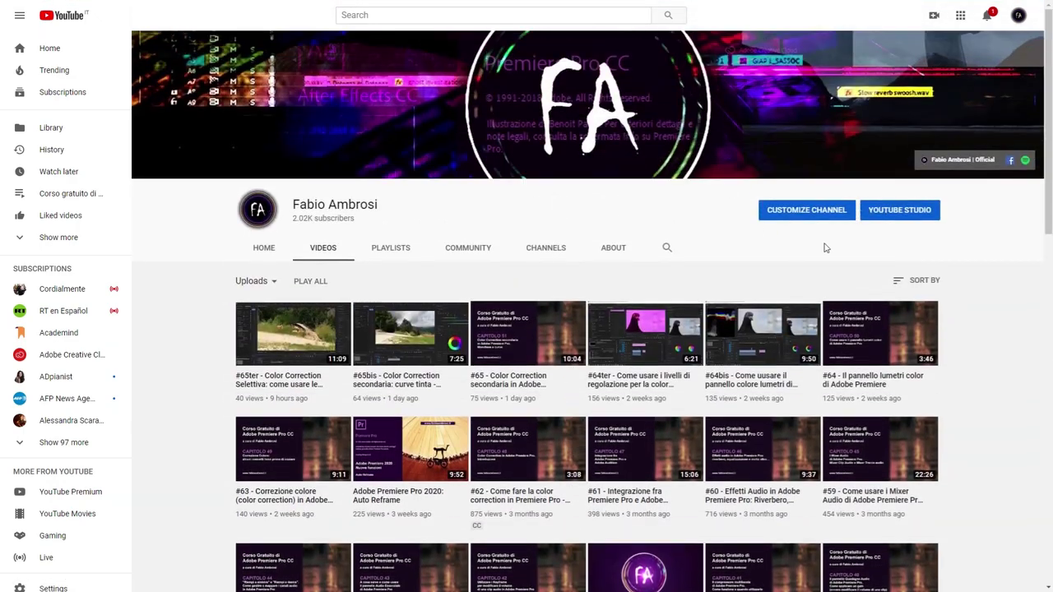